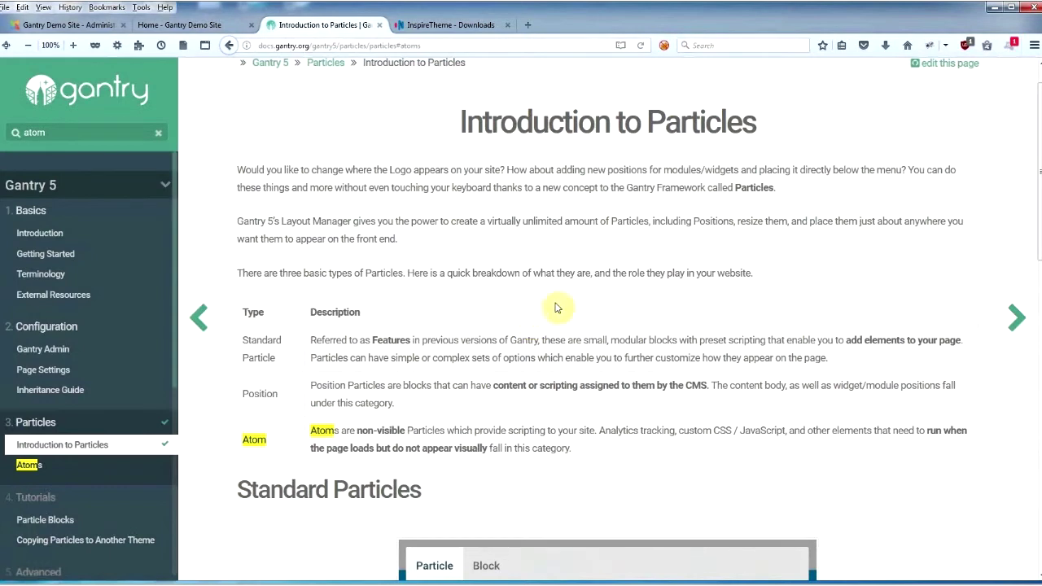
Reload the Gantry demo home page and scroll to see the green navigation bar scroll away
{"action": "left_click", "coordinate": [184, 26]}
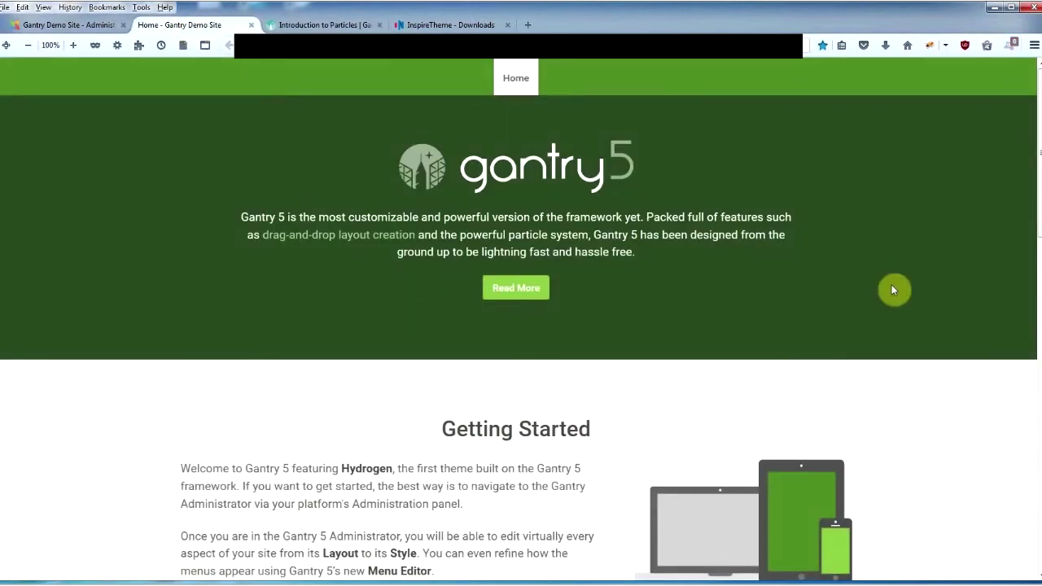
{"action": "mouse_move", "coordinate": [1037, 162]}
{"action": "left_mouse_down"}
{"action": "mouse_move", "coordinate": [1037, 414]}
{"action": "mouse_move", "coordinate": [1037, 169]}
{"action": "left_mouse_up"}
{"action": "left_click", "coordinate": [521, 78]}
{"action": "scroll", "coordinate": [1030, 138], "scroll_direction": "down", "scroll_amount": 3}
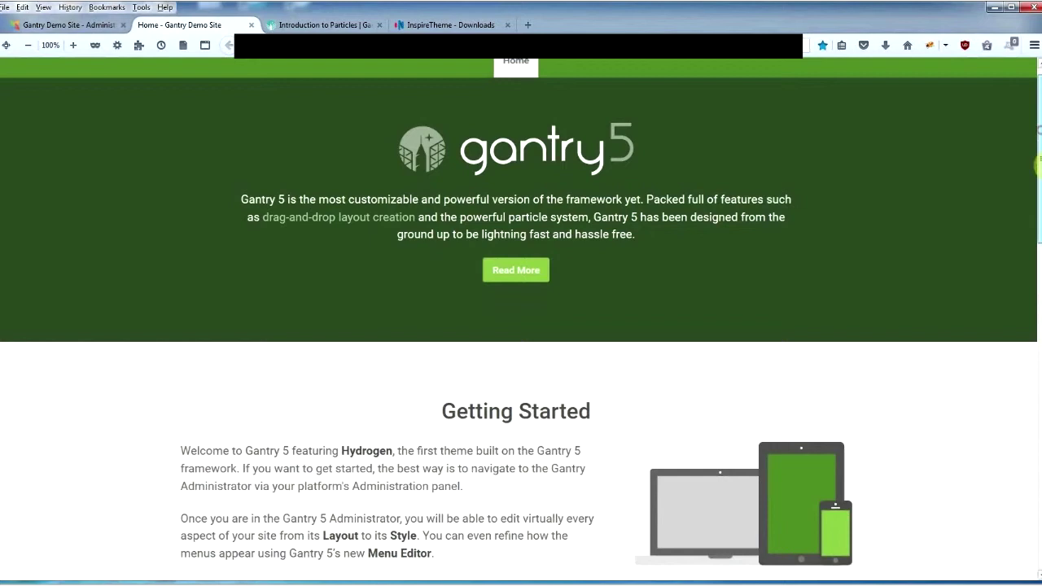
{"action": "scroll", "coordinate": [869, 114], "scroll_direction": "up", "scroll_amount": 3}
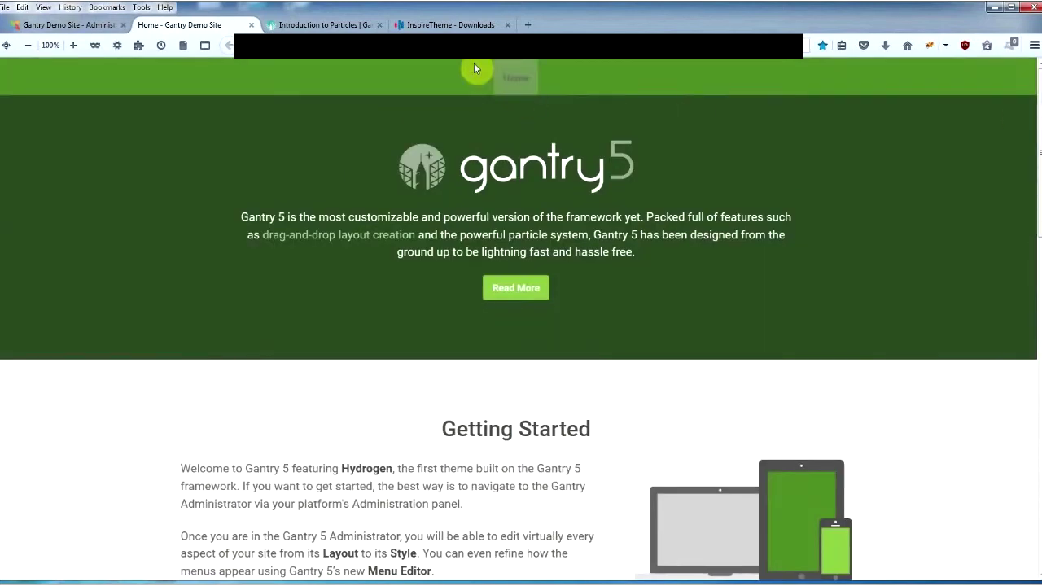
{"action": "scroll", "coordinate": [1031, 130], "scroll_direction": "down", "scroll_amount": 8}
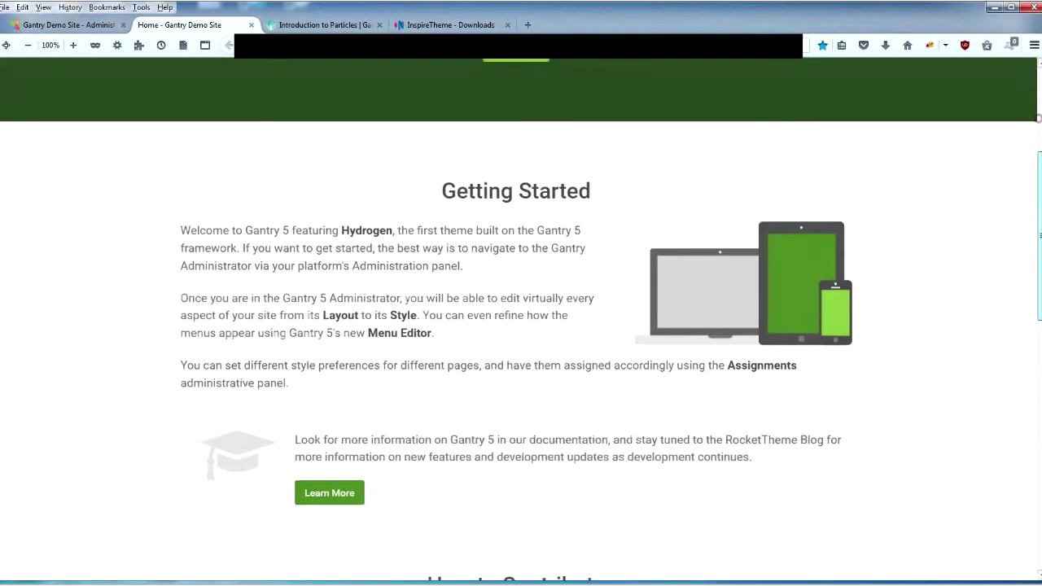
{"action": "scroll", "coordinate": [1031, 244], "scroll_direction": "up", "scroll_amount": 8}
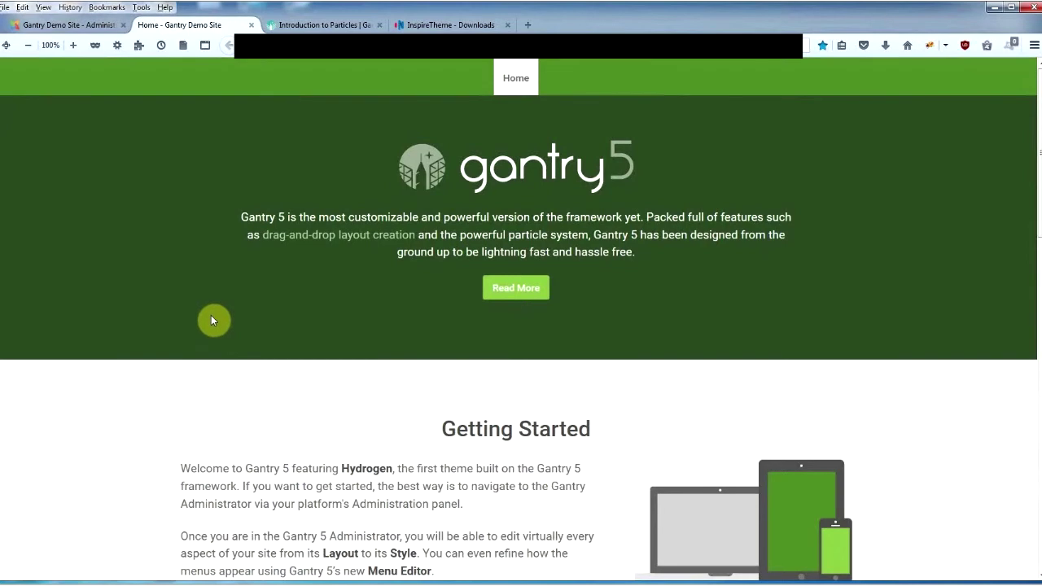
Download fixed-header-atom.zip from InspireTheme's Fixed Header Atom page
{"action": "left_click", "coordinate": [444, 25]}
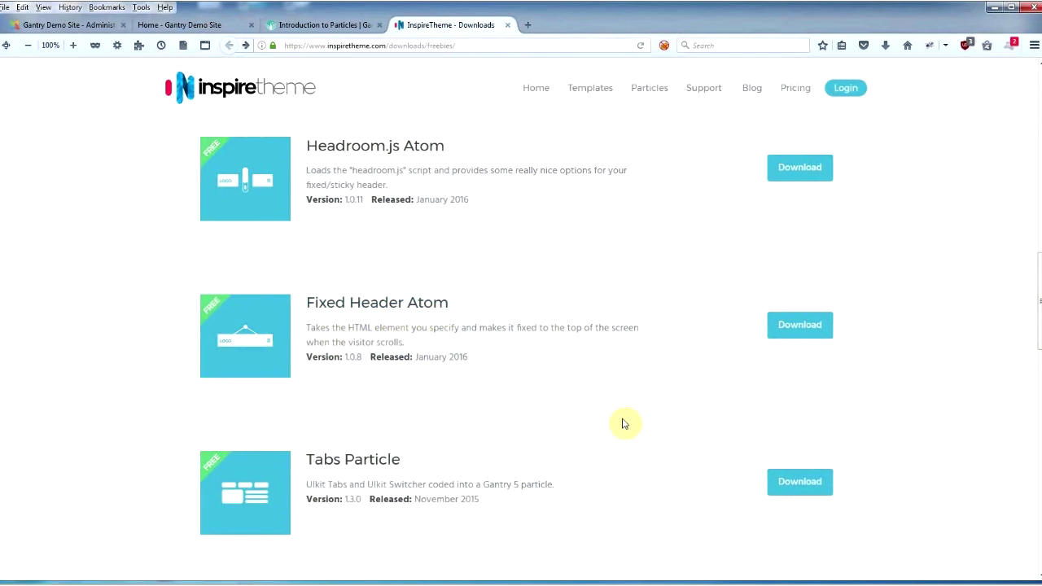
{"action": "left_click", "coordinate": [803, 323]}
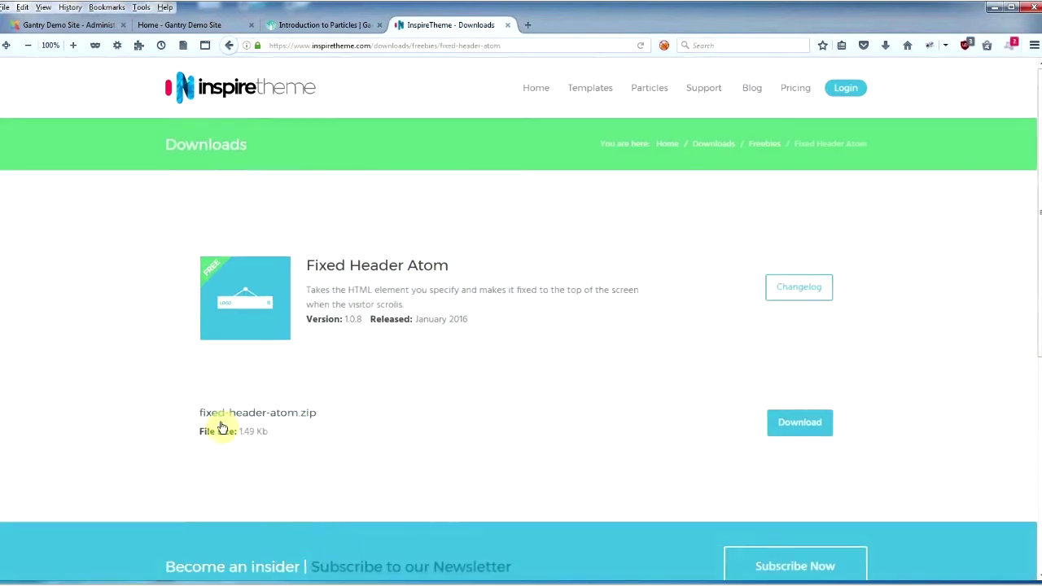
{"action": "left_click", "coordinate": [301, 422]}
{"action": "left_click", "coordinate": [321, 419]}
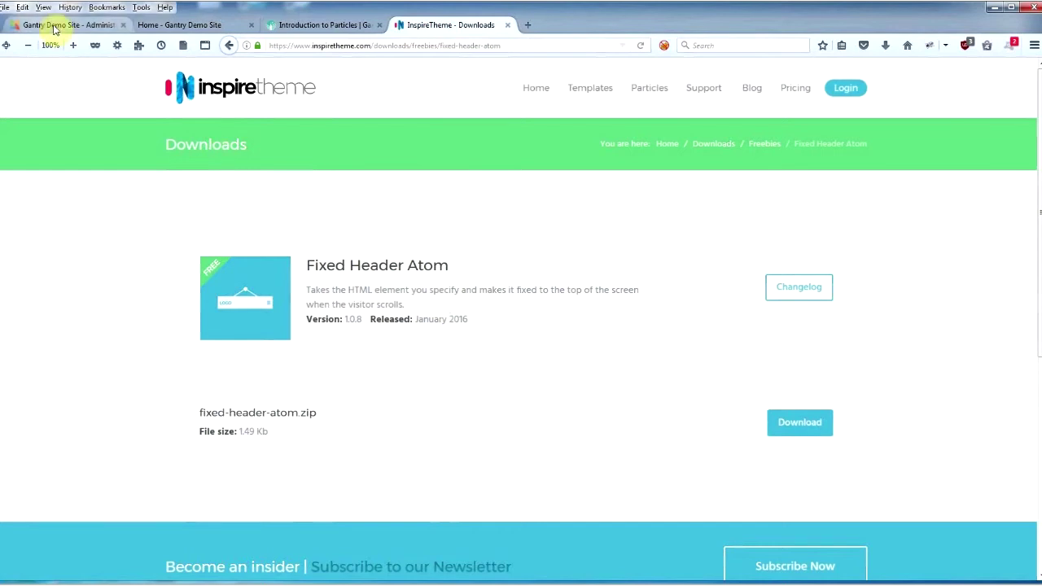
Launch Phoca Commander from the Joomla Components menu and acknowledge its warning
{"action": "left_click", "coordinate": [163, 25]}
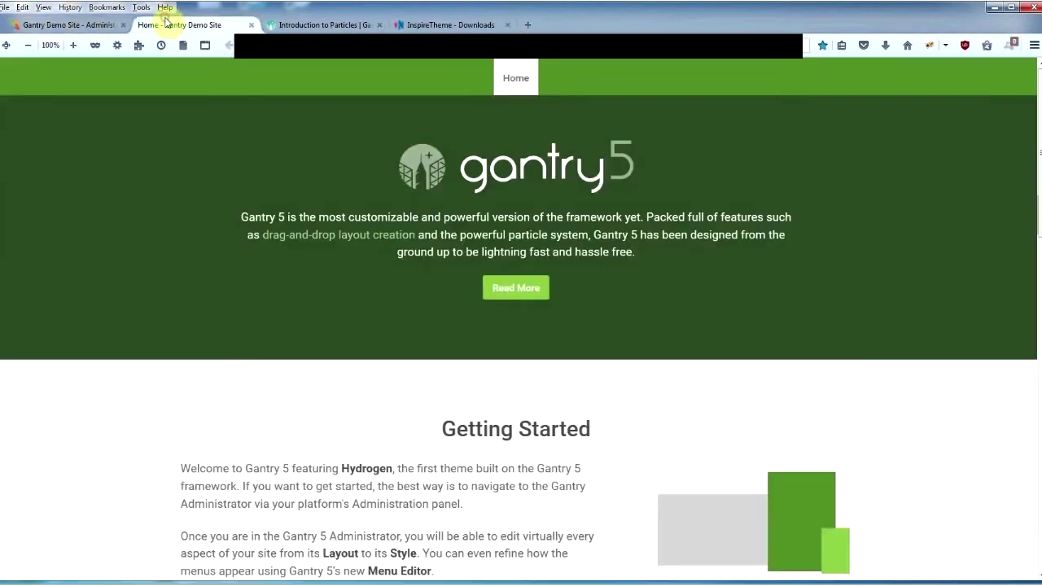
{"action": "left_click", "coordinate": [98, 27]}
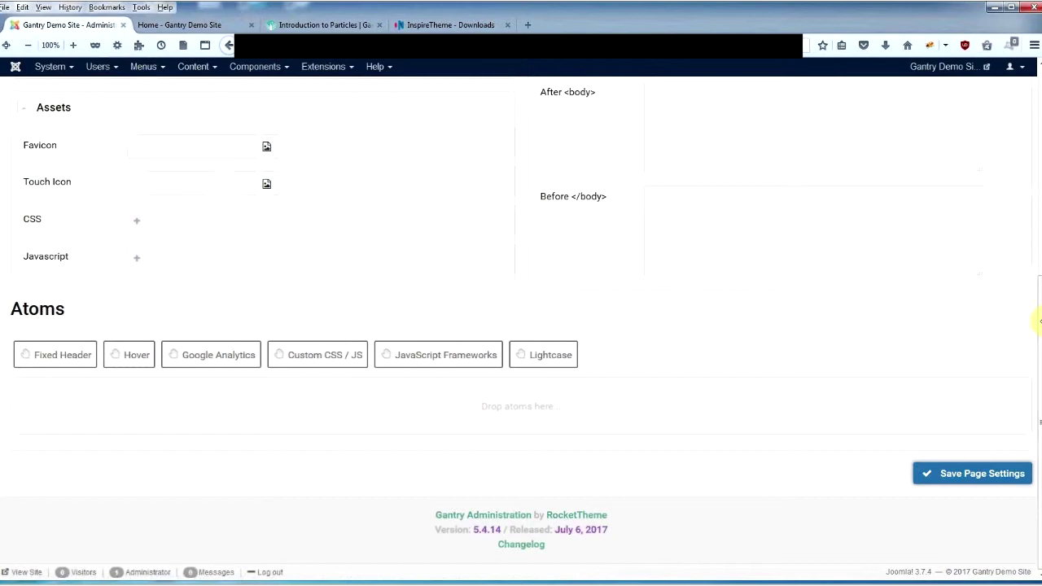
{"action": "scroll", "coordinate": [1039, 321], "scroll_direction": "up", "scroll_amount": 5}
{"action": "left_click", "coordinate": [195, 67]}
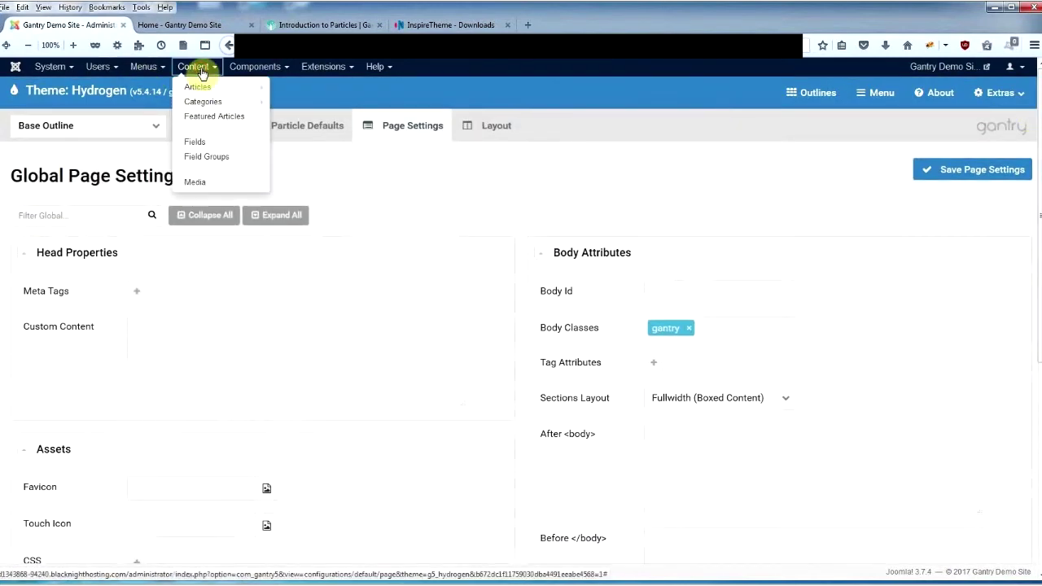
{"action": "left_click", "coordinate": [252, 66]}
{"action": "left_click", "coordinate": [263, 225]}
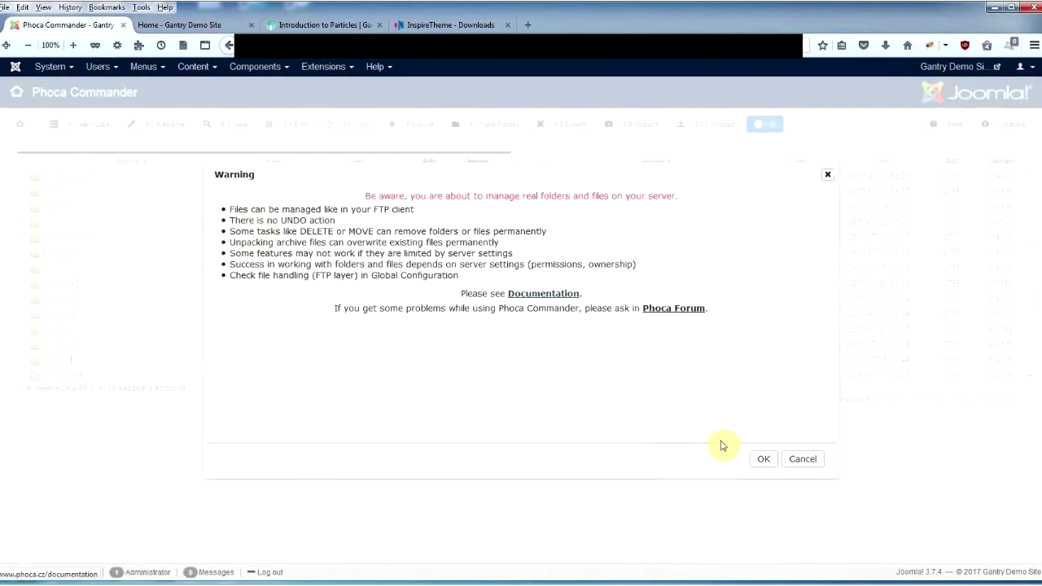
{"action": "left_click", "coordinate": [764, 458]}
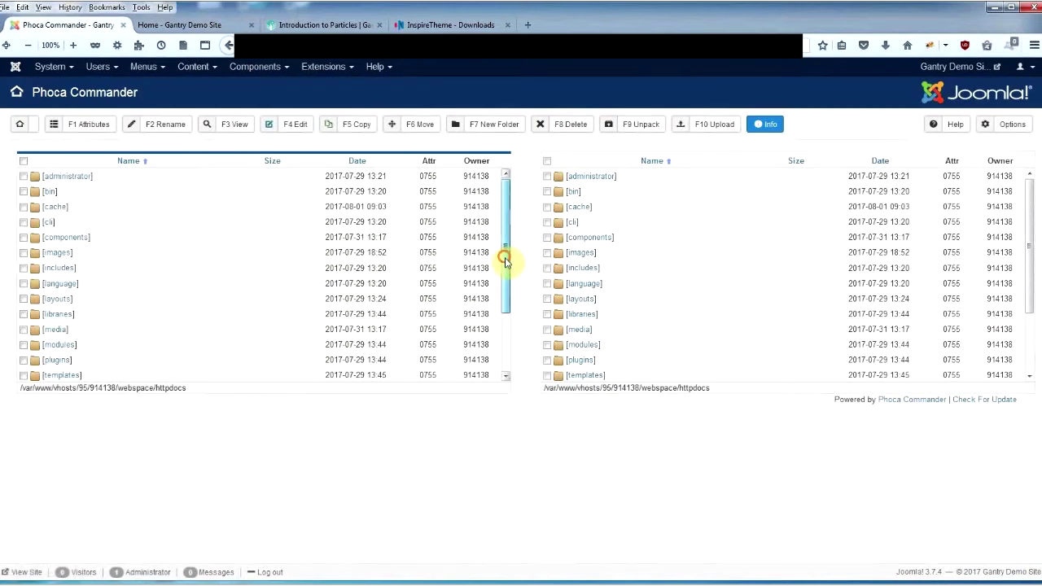
Browse to templates/g5_hydrogen/custom/particles to see the fixed-header files
{"action": "left_click_drag", "start_coordinate": [504, 259], "coordinate": [504, 317]}
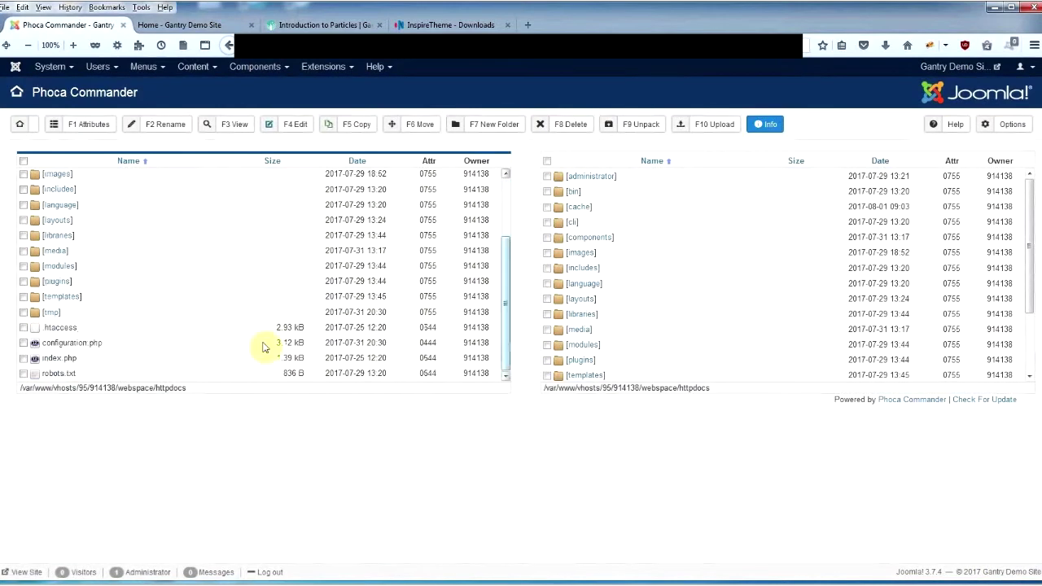
{"action": "left_click", "coordinate": [63, 298]}
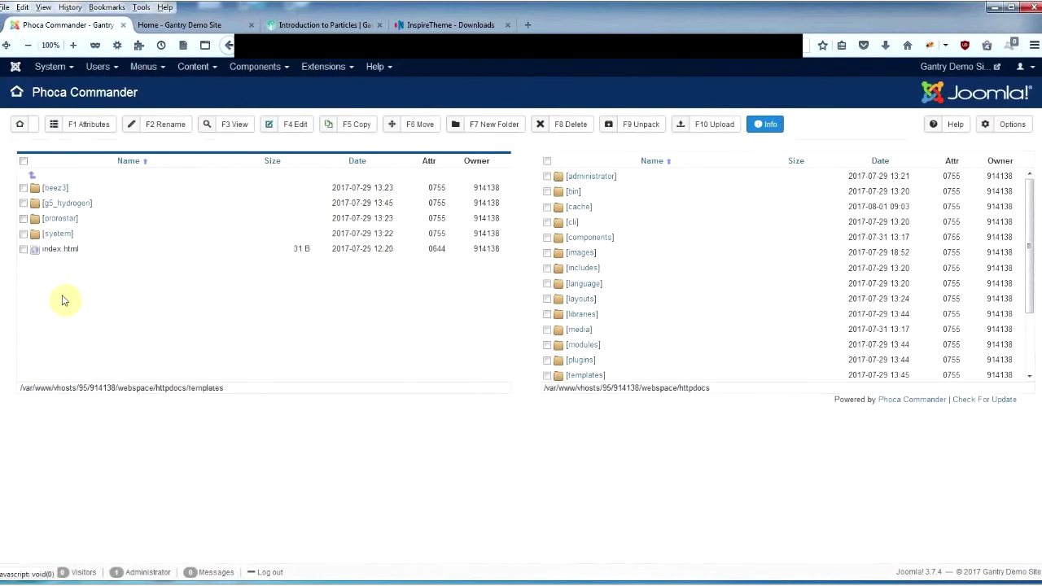
{"action": "left_click", "coordinate": [59, 210]}
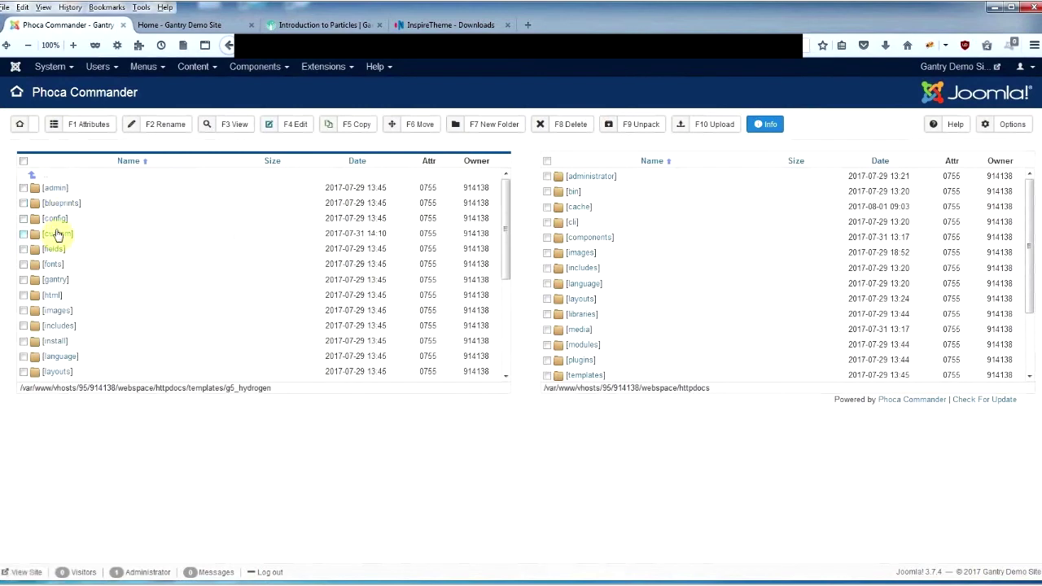
{"action": "left_click", "coordinate": [59, 237]}
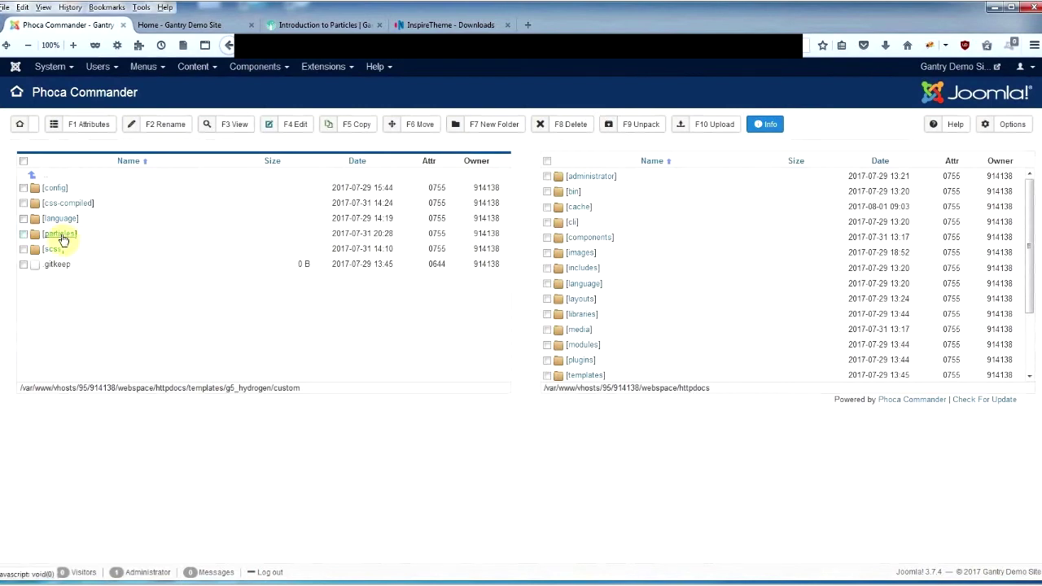
{"action": "left_click", "coordinate": [61, 234]}
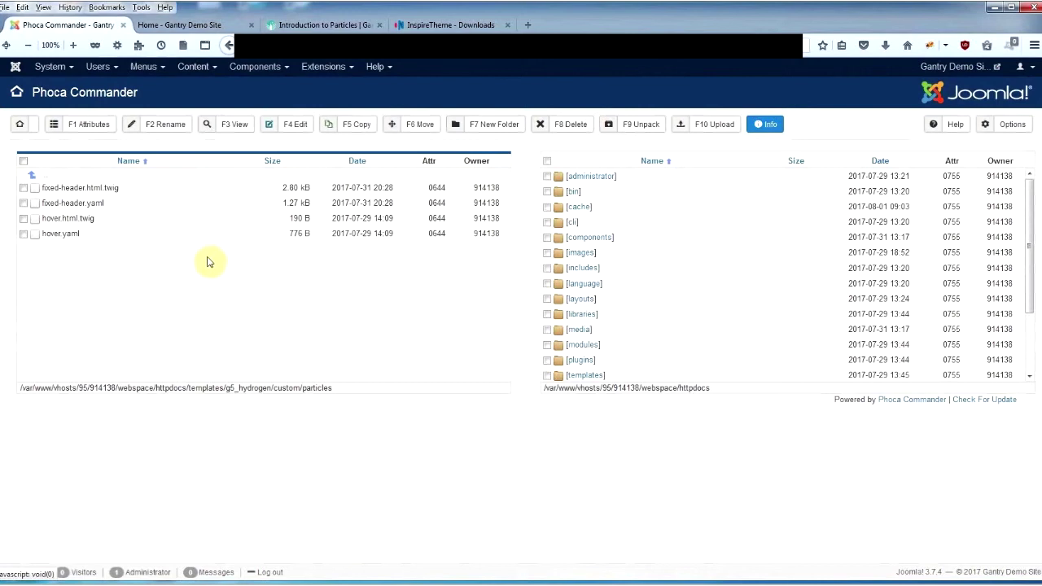
Open the Hydrogen theme's Base Outline Page Settings and scroll down to the Atoms list
{"action": "left_click", "coordinate": [253, 72]}
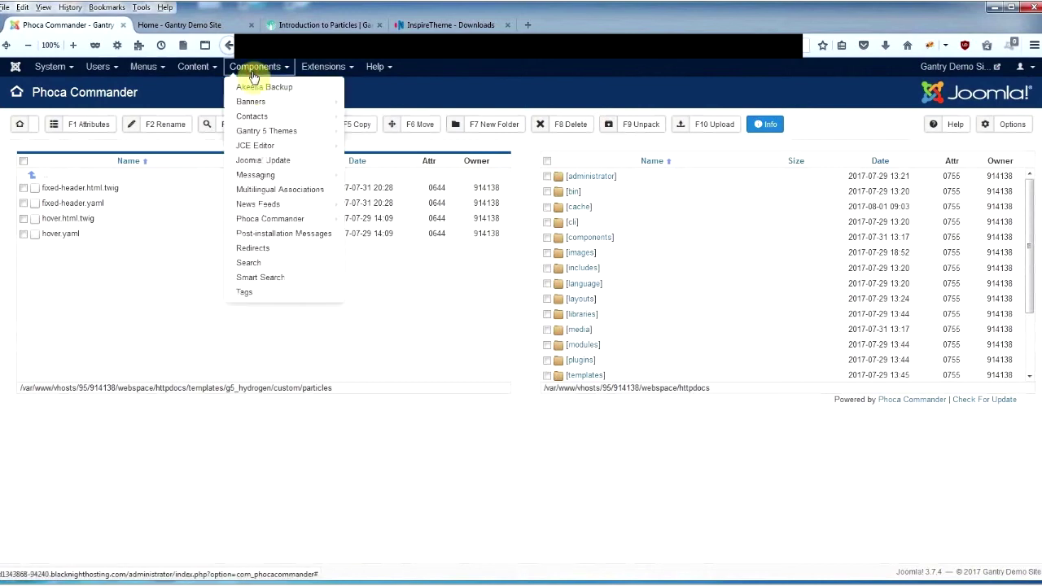
{"action": "left_click", "coordinate": [267, 145]}
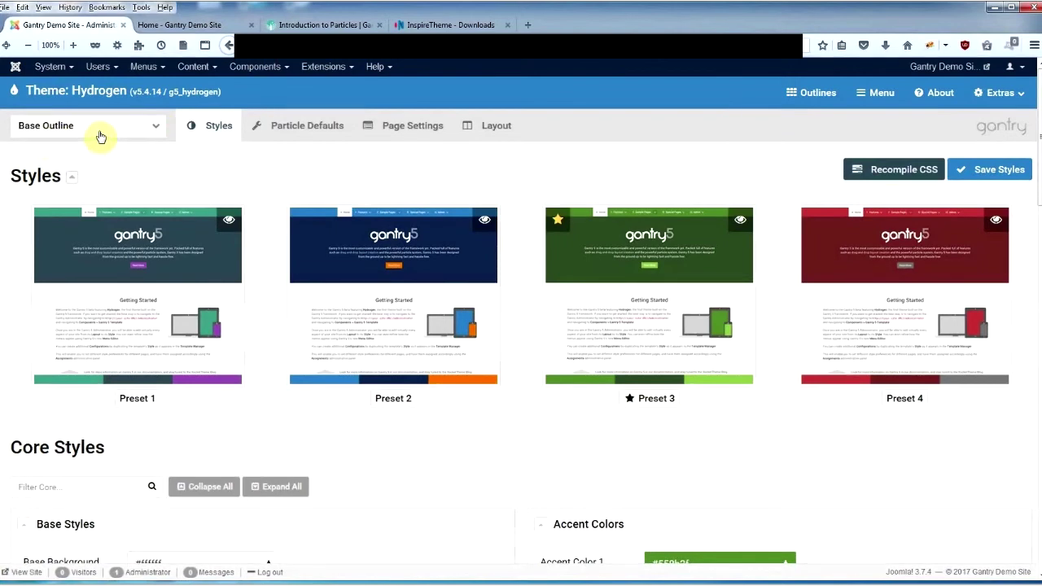
{"action": "left_click", "coordinate": [812, 92]}
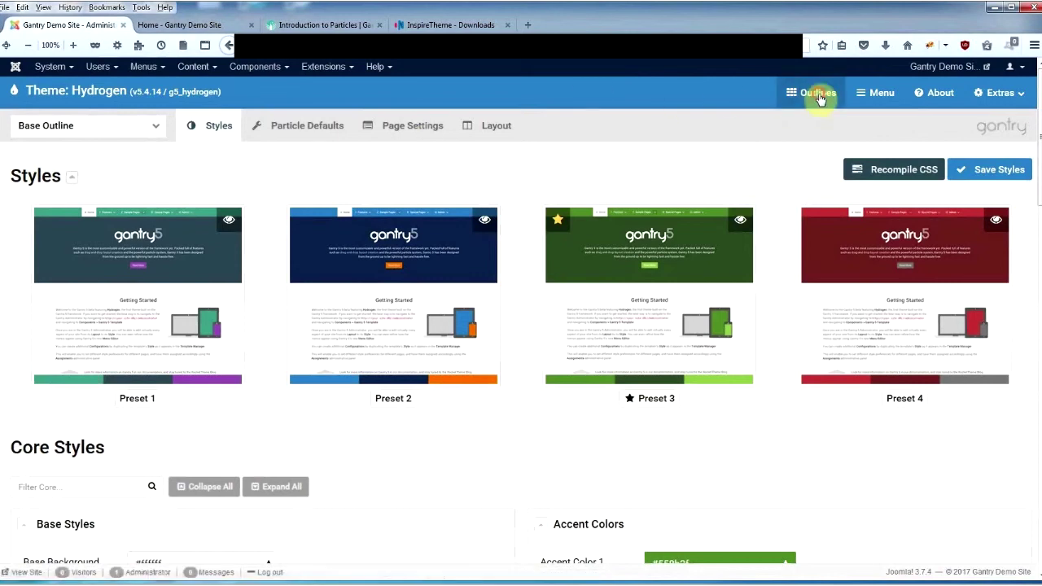
{"action": "left_click", "coordinate": [818, 95]}
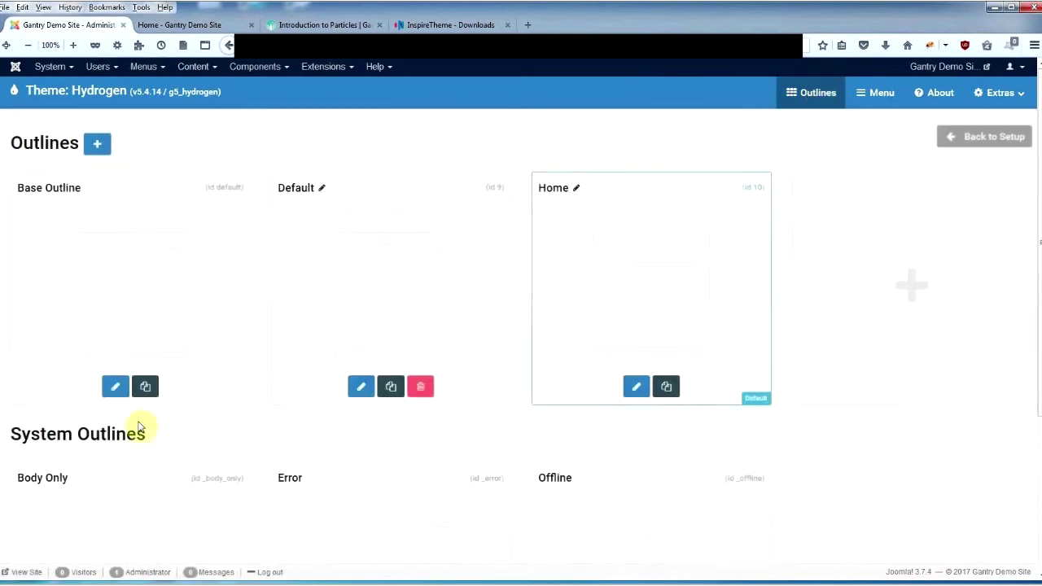
{"action": "left_click", "coordinate": [117, 391]}
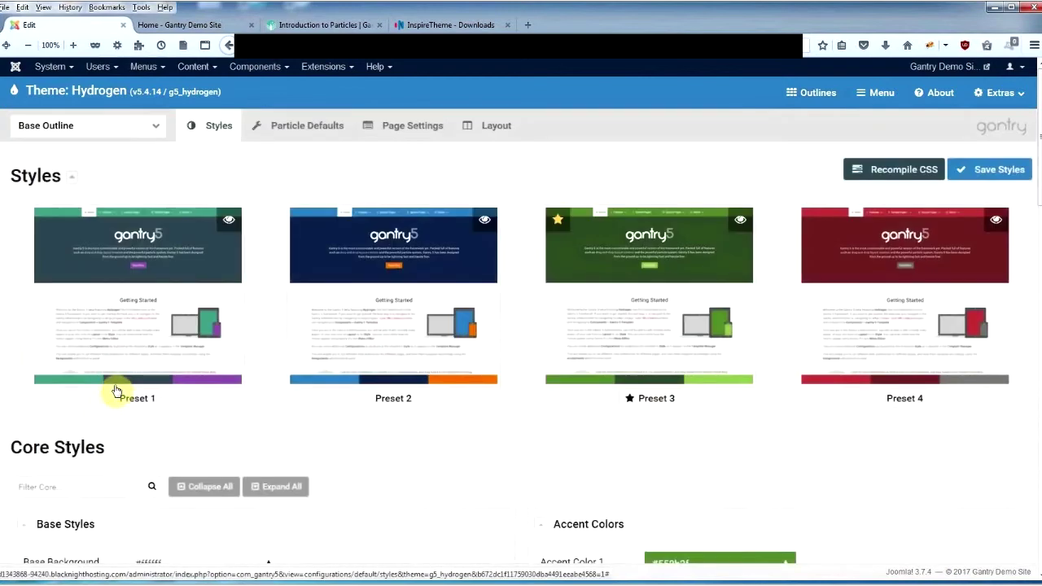
{"action": "left_click", "coordinate": [406, 132]}
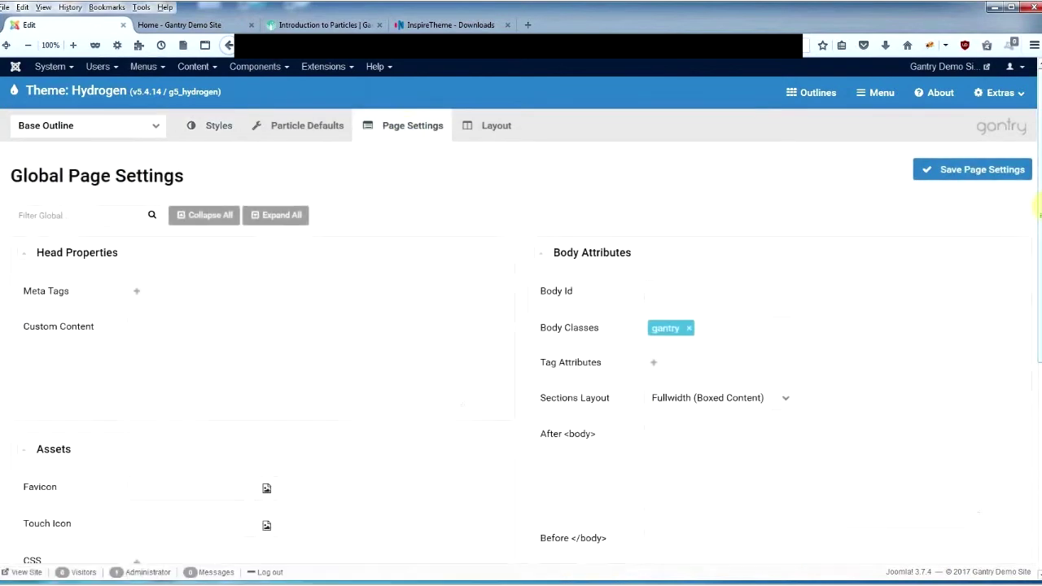
{"action": "scroll", "coordinate": [1039, 277], "scroll_direction": "down", "scroll_amount": 1}
{"action": "scroll", "coordinate": [1039, 276], "scroll_direction": "down", "scroll_amount": 4}
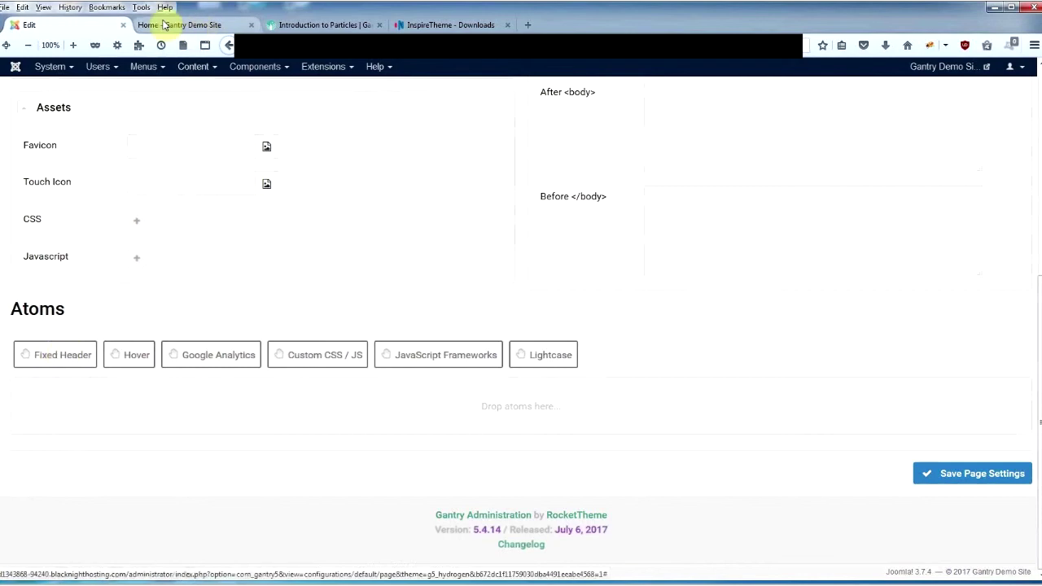
{"action": "left_click", "coordinate": [200, 27]}
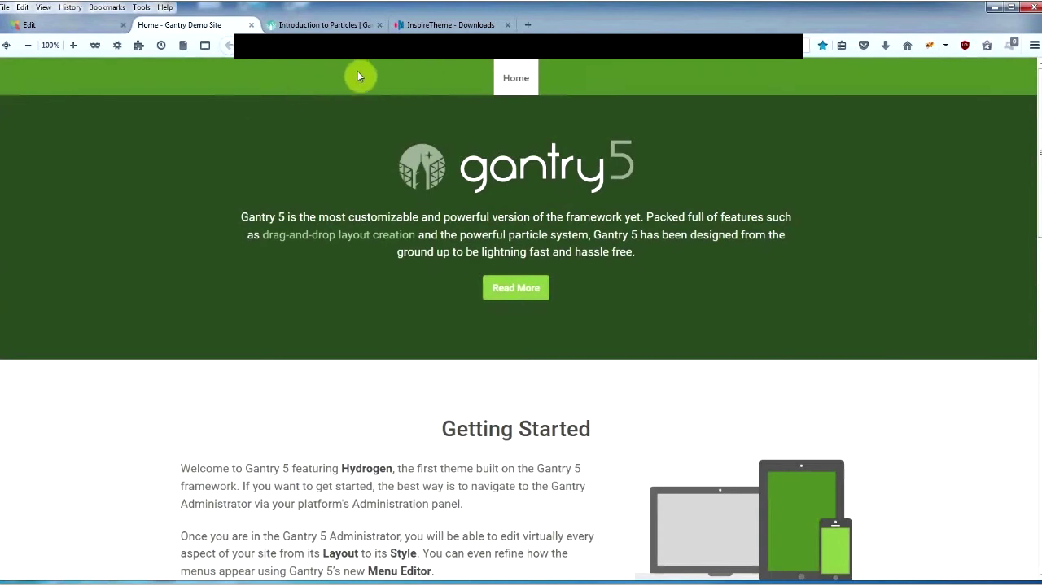
{"action": "left_click", "coordinate": [930, 46]}
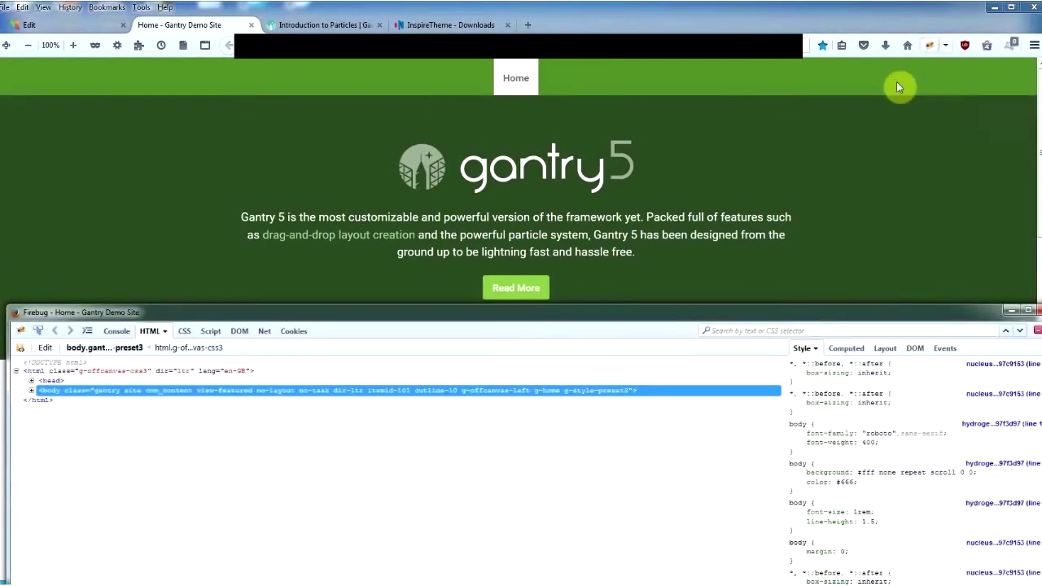
{"action": "left_click", "coordinate": [39, 330]}
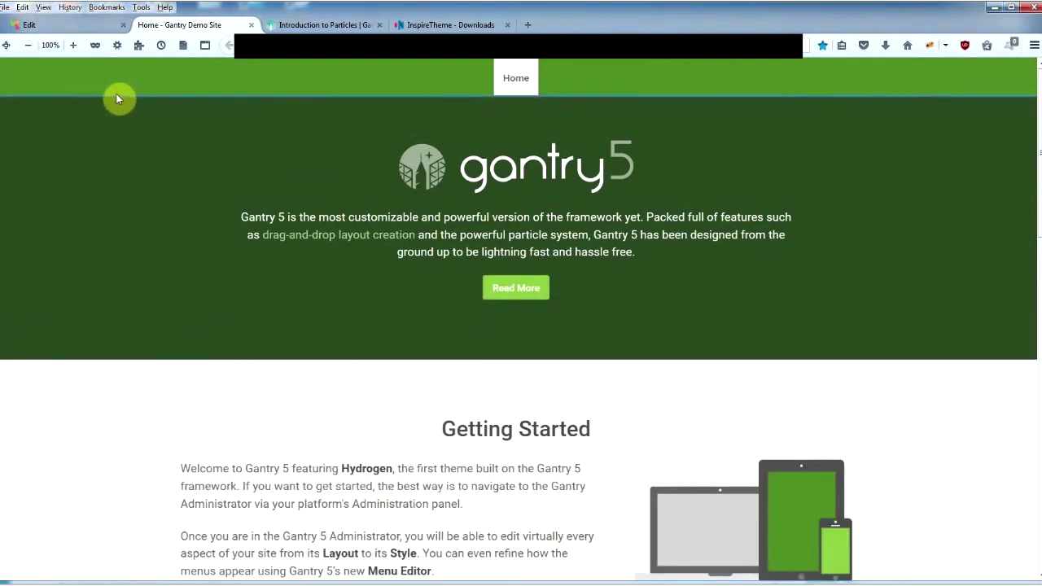
{"action": "left_click", "coordinate": [117, 98]}
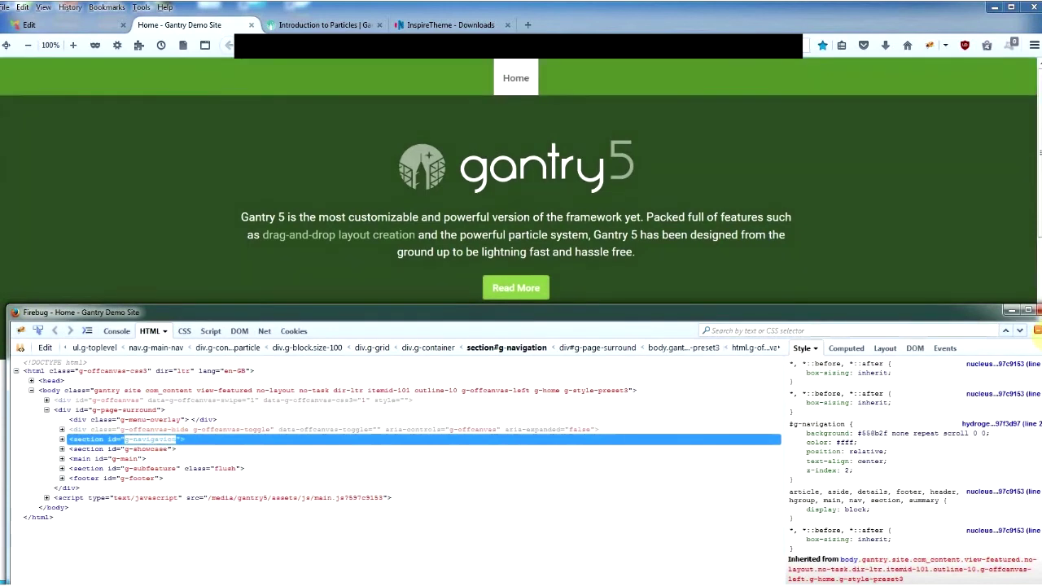
{"action": "key", "text": "F12"}
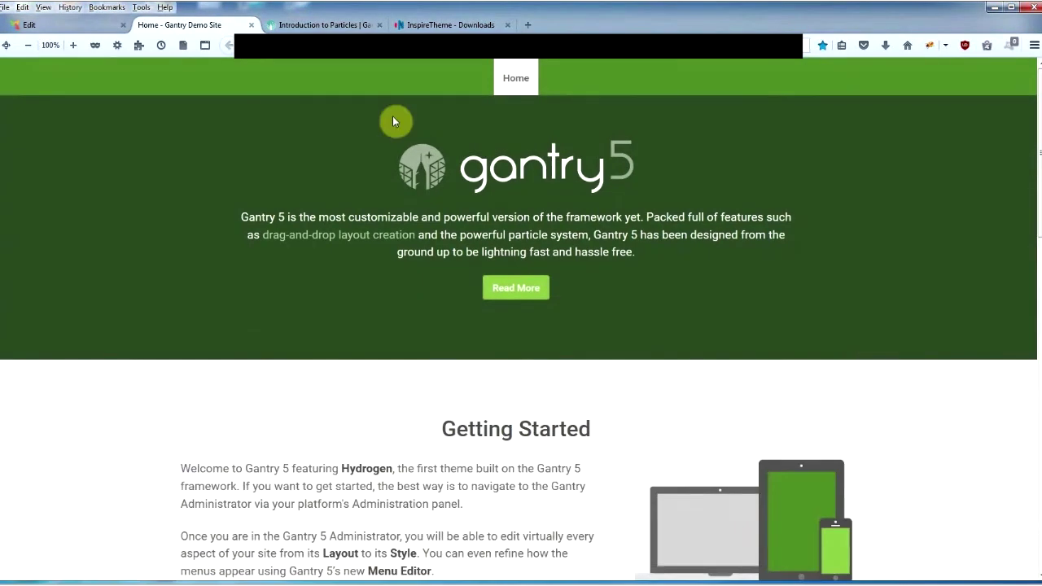
Add a Fixed Header atom with CSS selector #g-navigation, then apply and save
{"action": "left_click", "coordinate": [72, 24]}
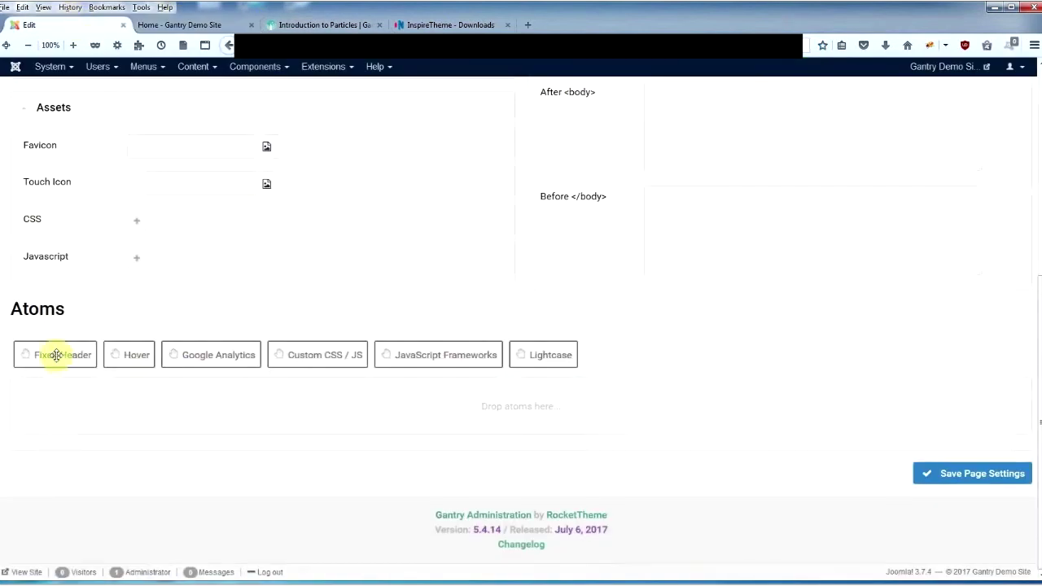
{"action": "left_click_drag", "start_coordinate": [55, 354], "coordinate": [95, 414]}
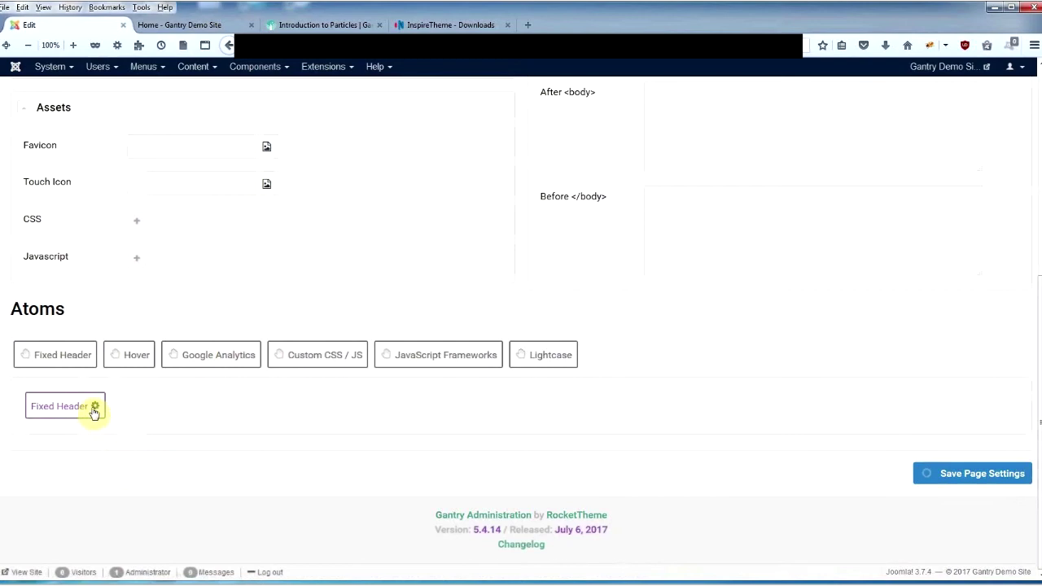
{"action": "left_click", "coordinate": [95, 407]}
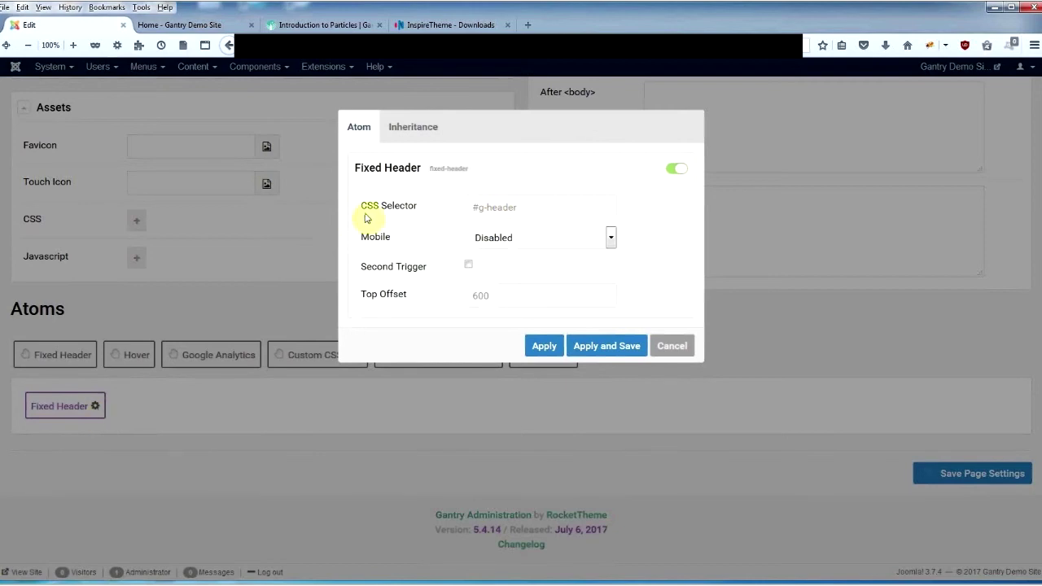
{"action": "mouse_move", "coordinate": [376, 212]}
{"action": "left_click", "coordinate": [476, 207]}
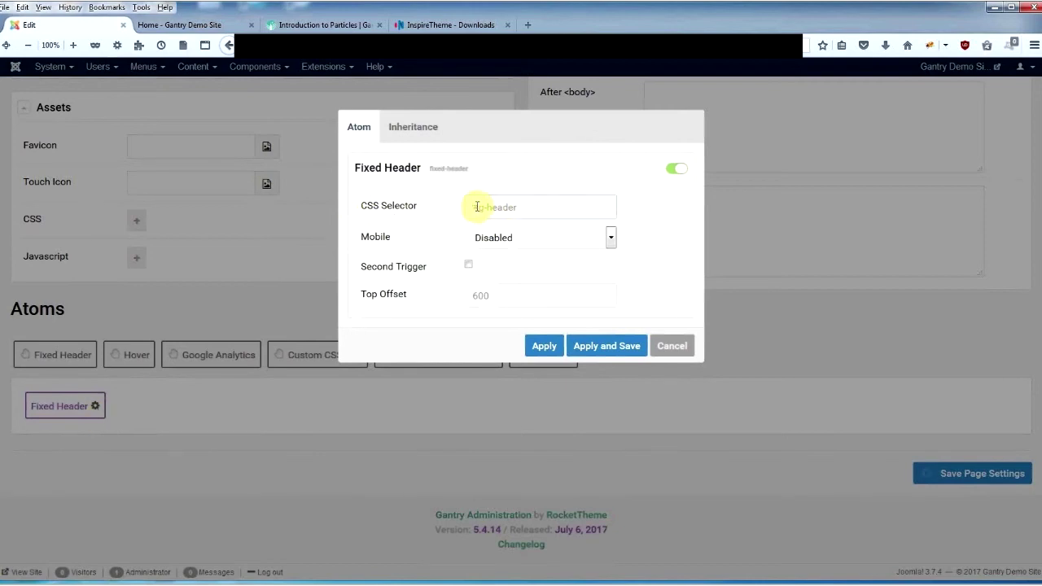
{"action": "type", "text": "g-navigation"}
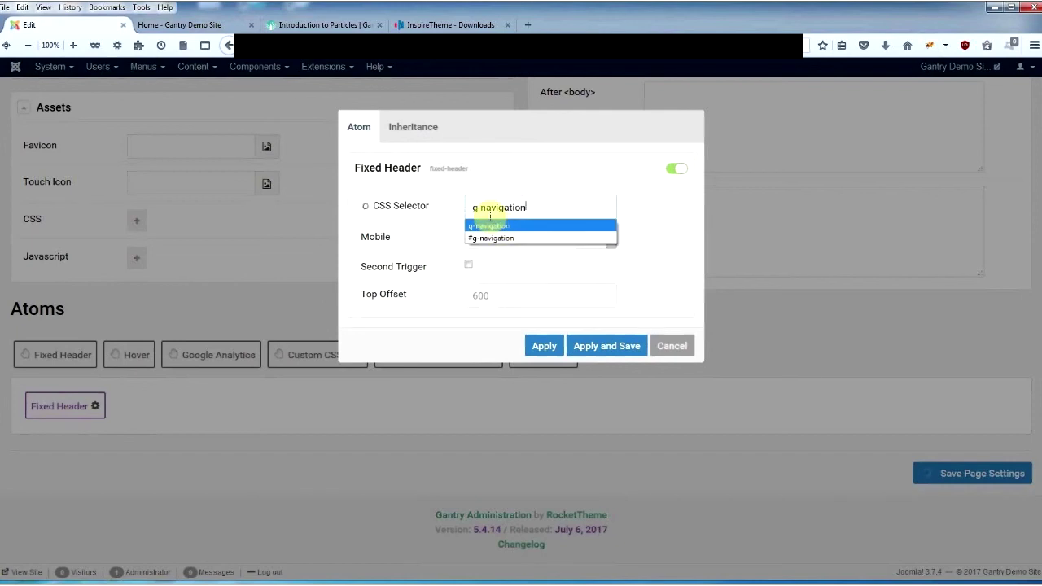
{"action": "left_click", "coordinate": [488, 237]}
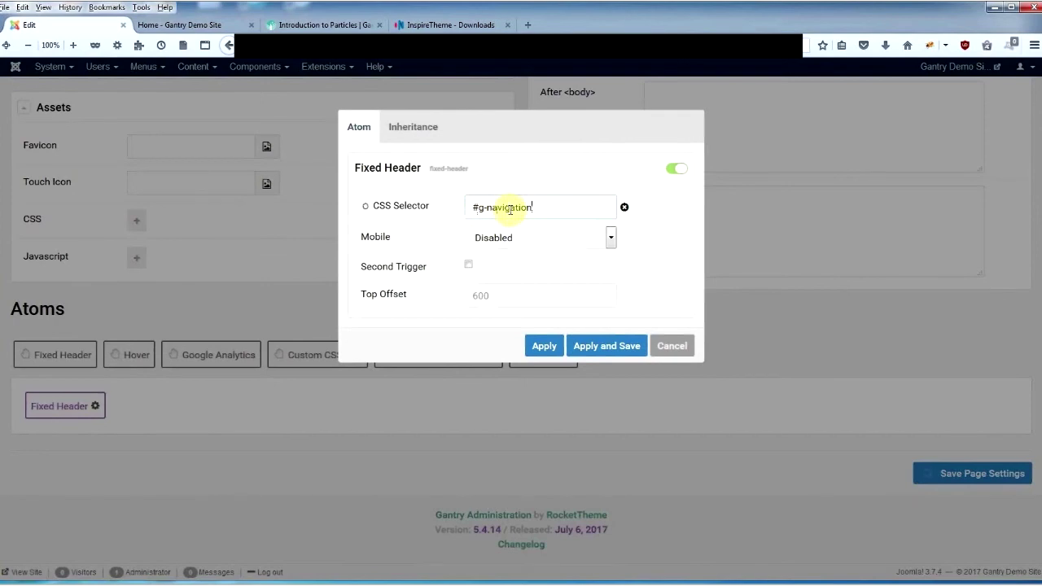
{"action": "left_click", "coordinate": [611, 346]}
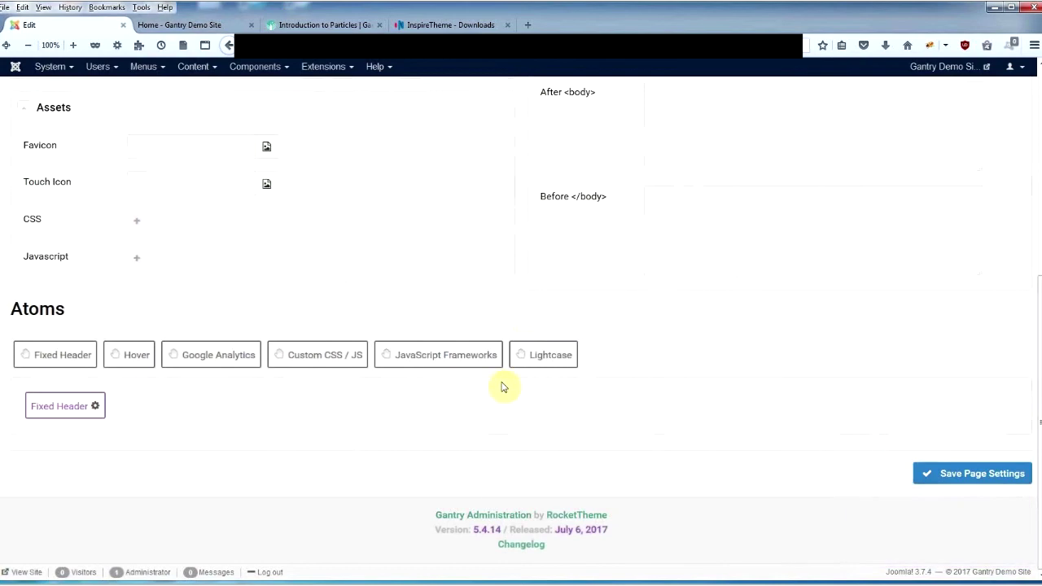
Reload the demo home page and scroll to confirm the green navigation bar stays pinned on top
{"action": "left_click", "coordinate": [189, 26]}
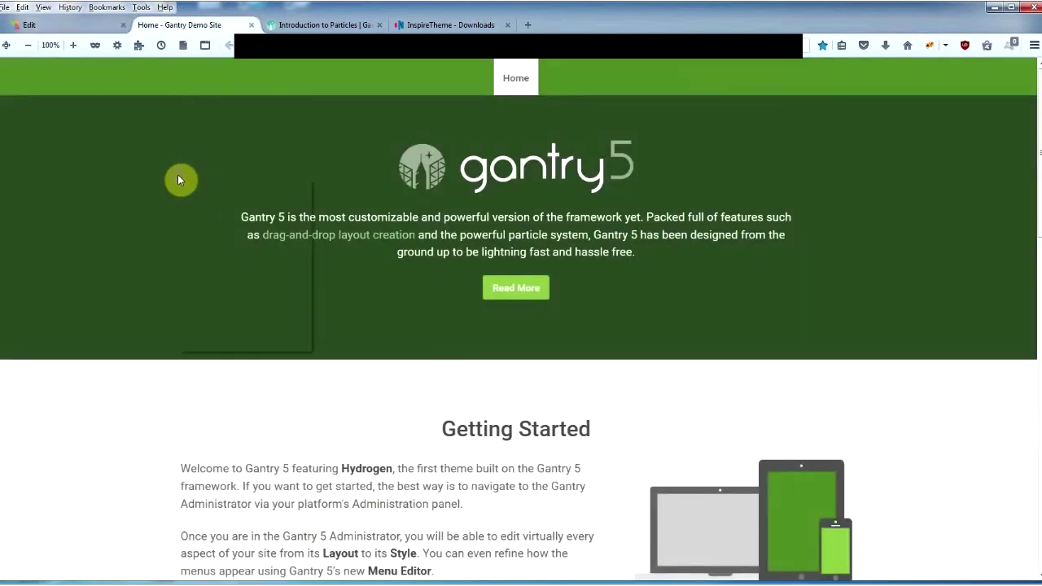
{"action": "left_click", "coordinate": [258, 188]}
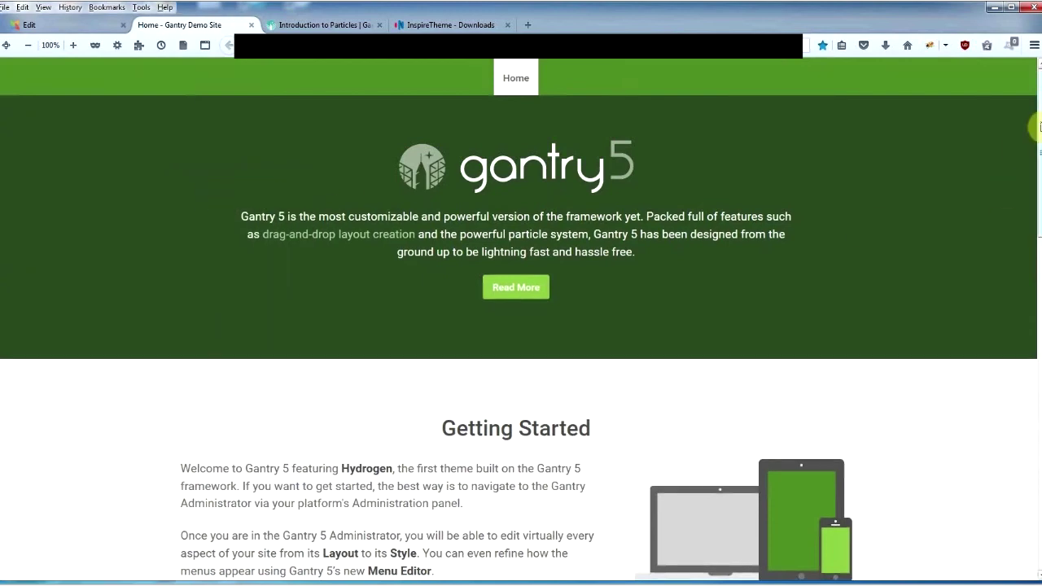
{"action": "scroll", "coordinate": [1030, 131], "scroll_direction": "down", "scroll_amount": 3}
{"action": "scroll", "coordinate": [521, 339], "scroll_direction": "down", "scroll_amount": 10}
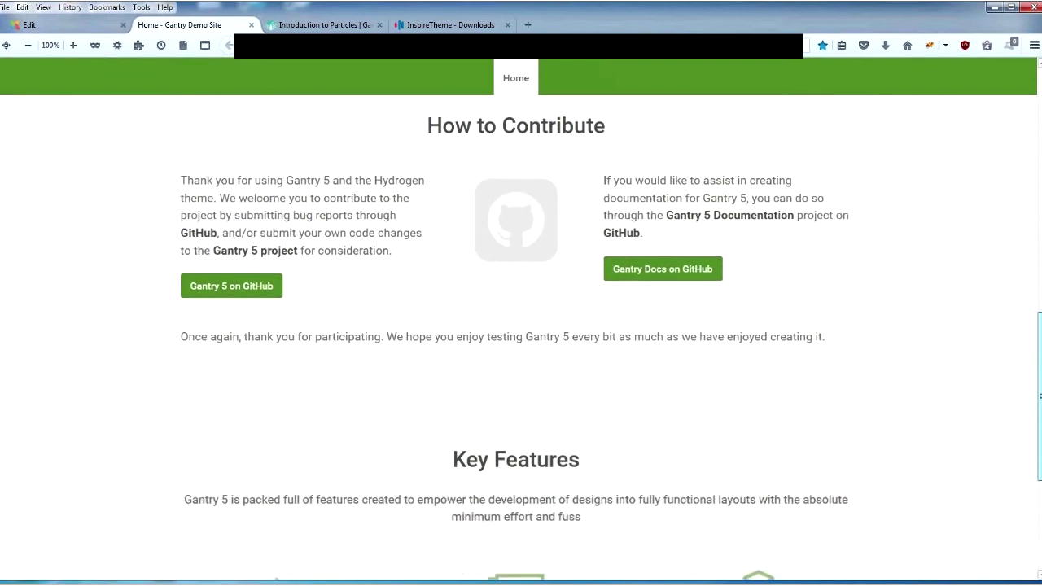
{"action": "scroll", "coordinate": [521, 338], "scroll_direction": "up", "scroll_amount": 8}
{"action": "scroll", "coordinate": [521, 338], "scroll_direction": "up", "scroll_amount": 5}
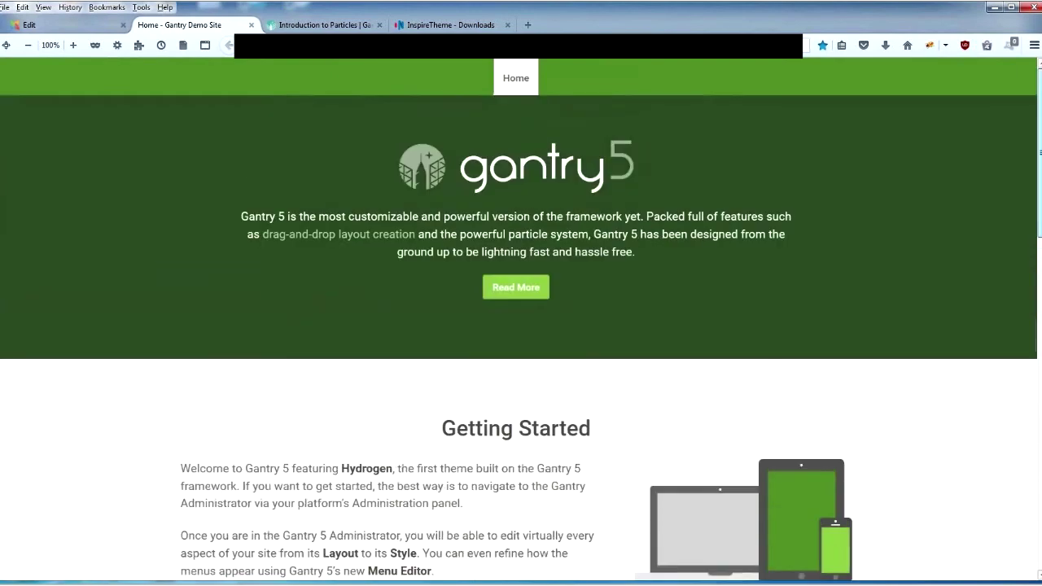
{"action": "scroll", "coordinate": [521, 338], "scroll_direction": "down", "scroll_amount": 12}
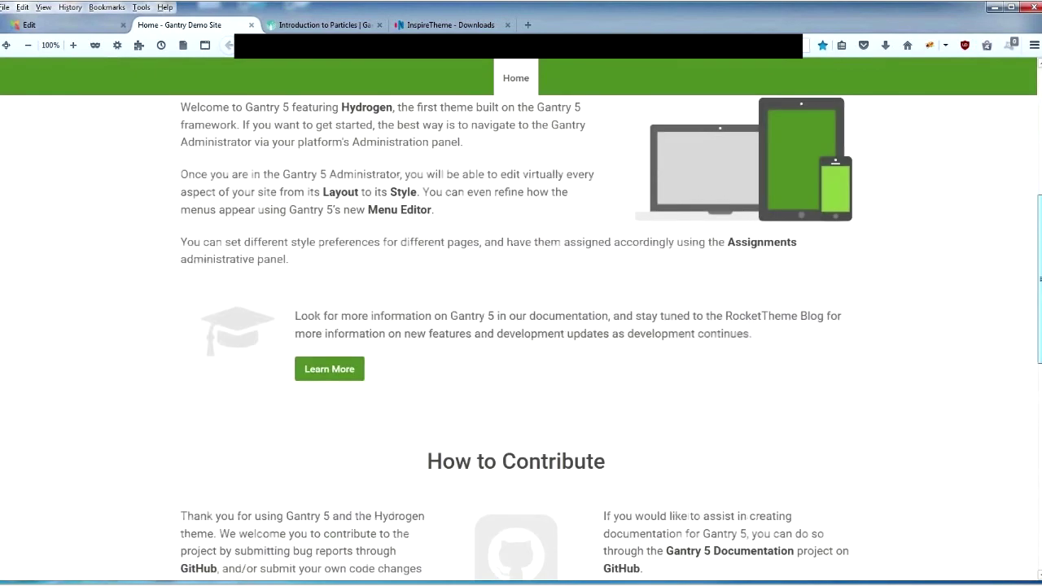
{"action": "scroll", "coordinate": [521, 339], "scroll_direction": "up", "scroll_amount": 12}
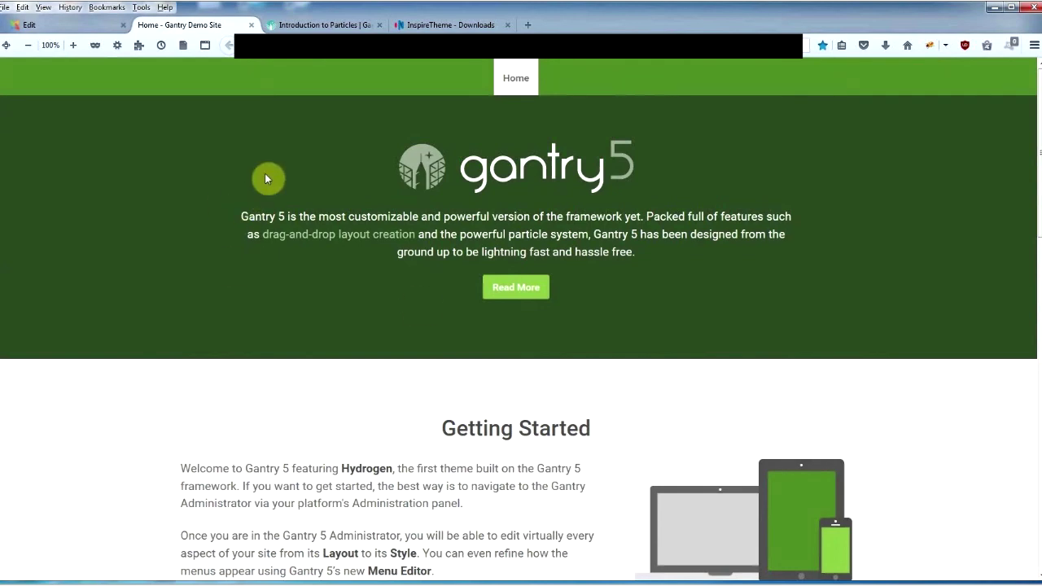
Return to the InspireTheme Downloads tab showing the Fixed Header Atom page
{"action": "left_click", "coordinate": [434, 25]}
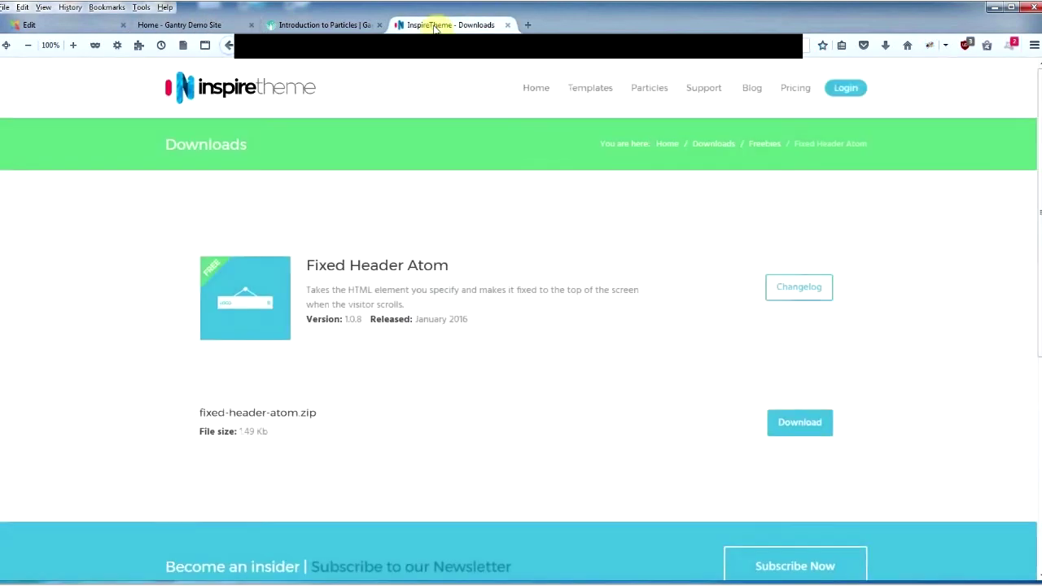